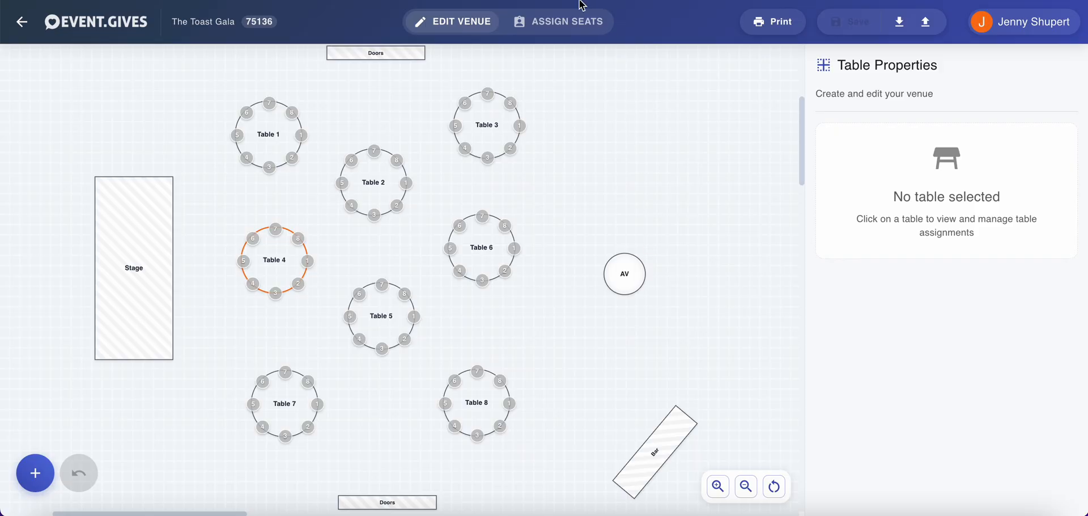
- Switch to seat assignment and assign the first member of the Event.Gives group to seat 1 of Table 4
{"action": "left_click", "coordinate": [580, 26]}
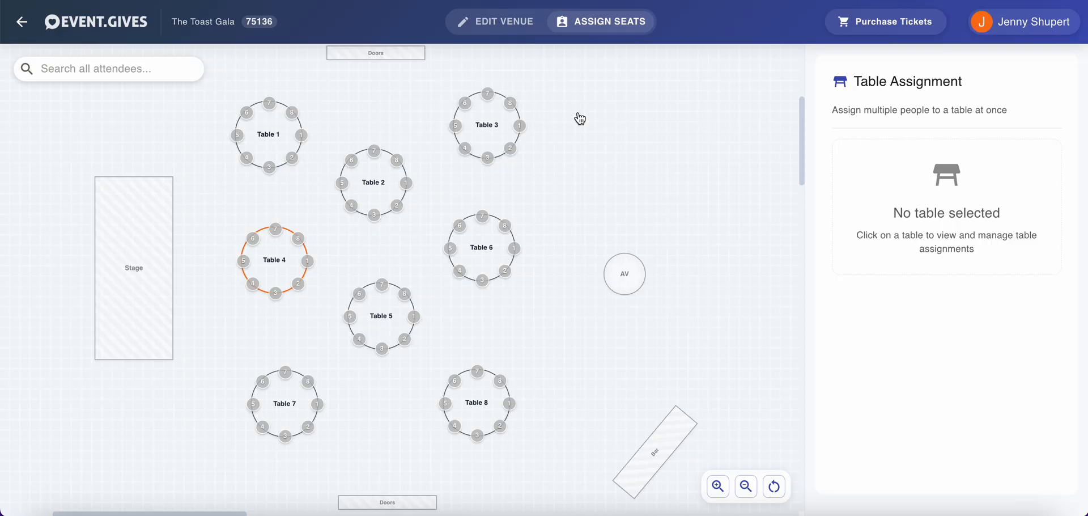
{"action": "left_click", "coordinate": [286, 266]}
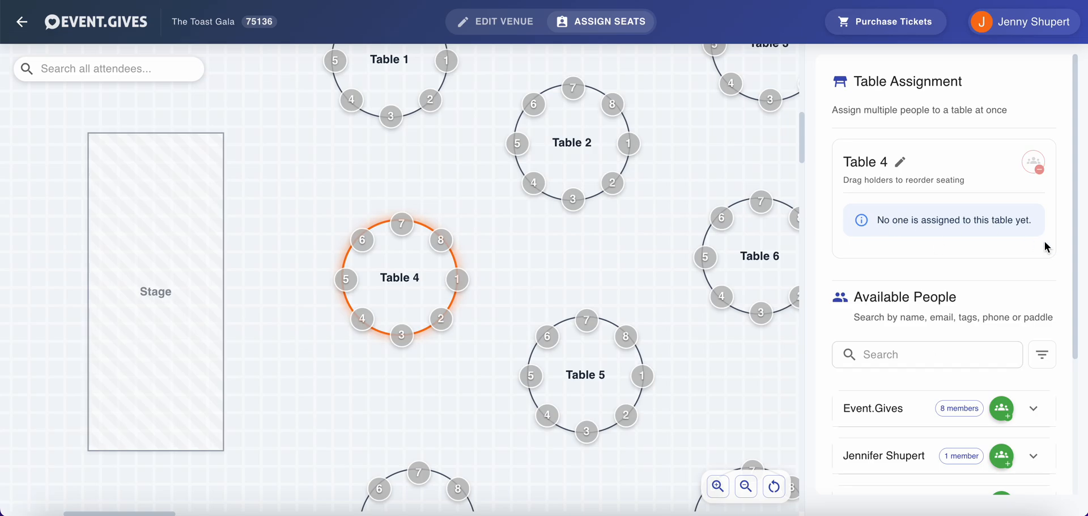
{"action": "scroll", "coordinate": [1016, 313], "scroll_direction": "down", "scroll_amount": 3}
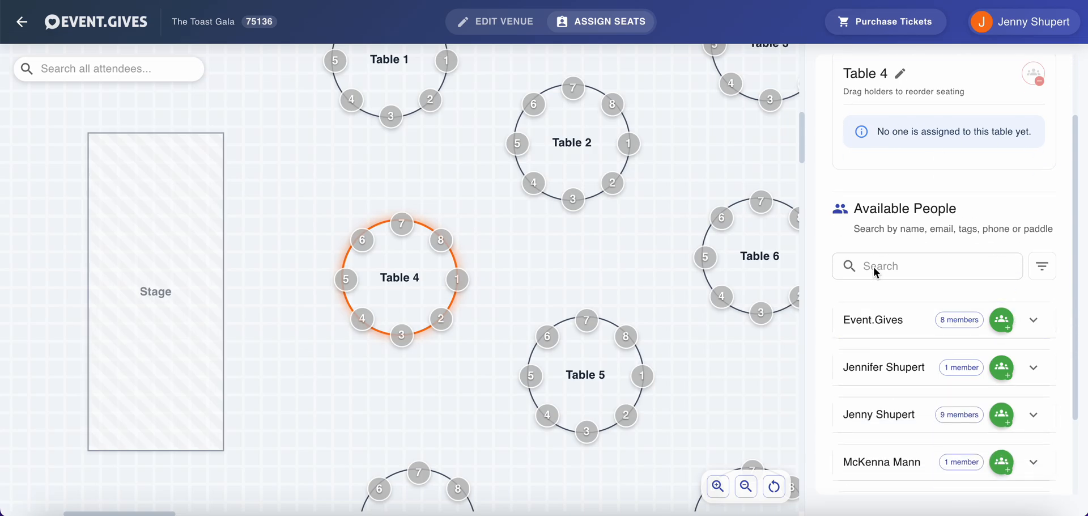
{"action": "scroll", "coordinate": [977, 241], "scroll_direction": "down", "scroll_amount": 4}
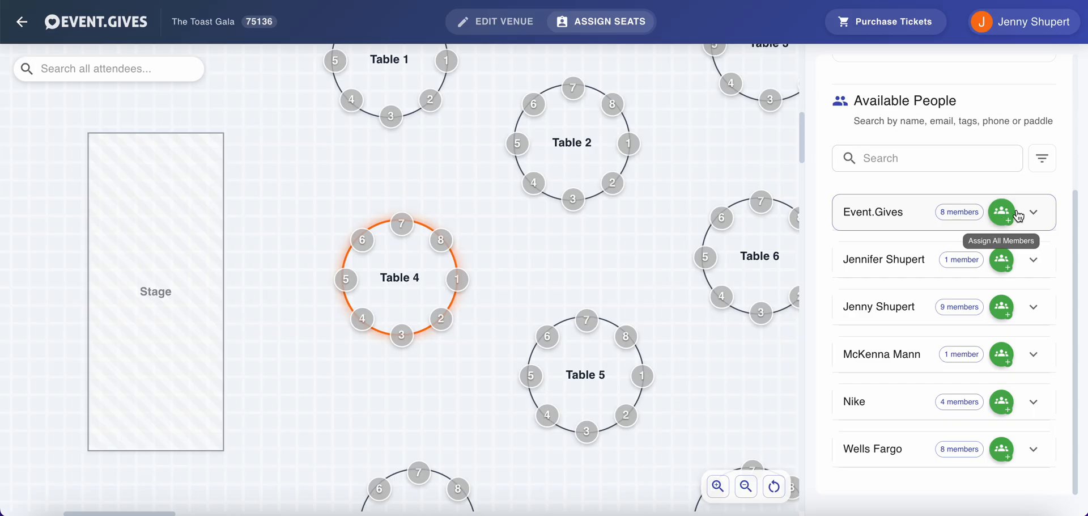
{"action": "left_click", "coordinate": [1035, 213]}
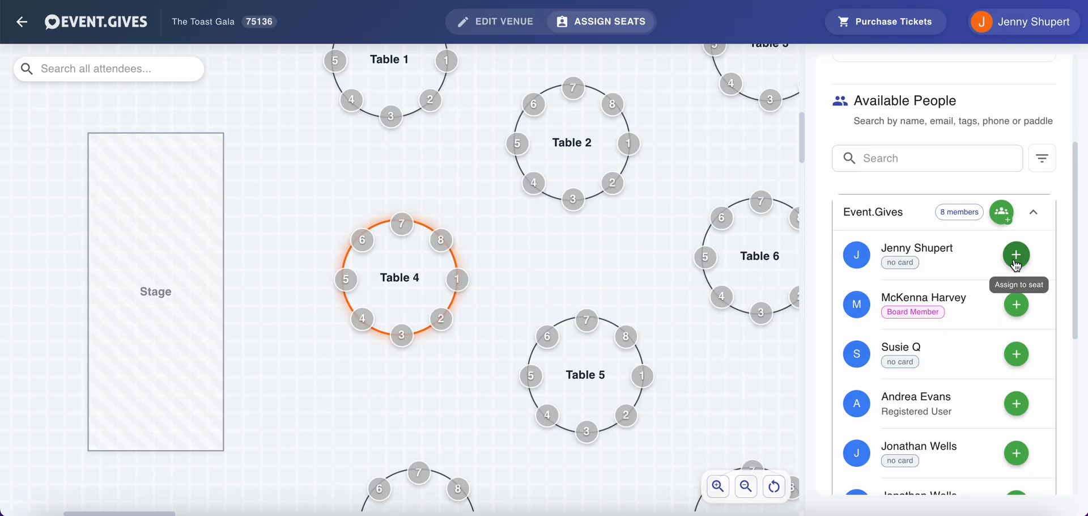
{"action": "left_click_drag", "start_coordinate": [936, 250], "coordinate": [462, 286]}
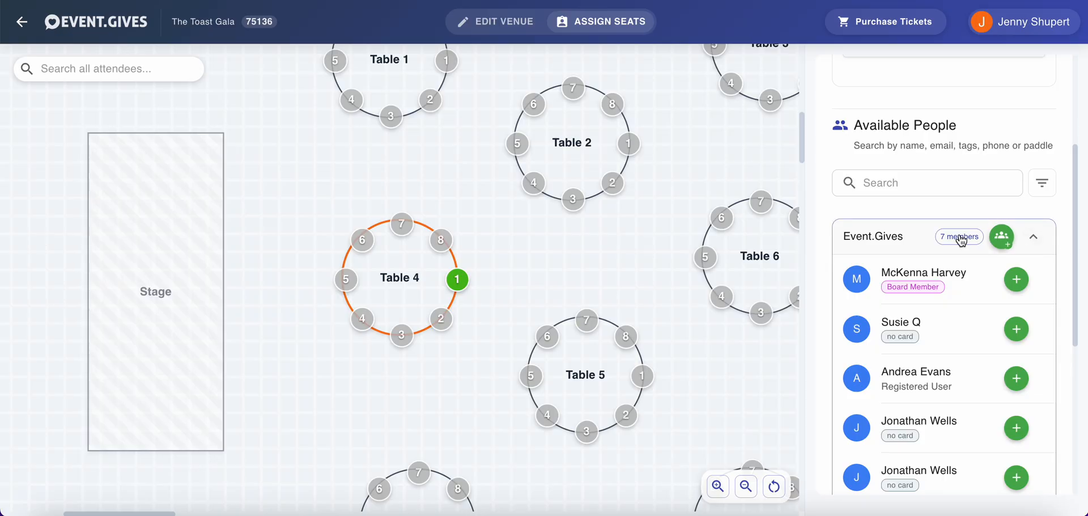
- Assign all remaining Event.Gives group members to Table 4 and check the occupants of its seats
{"action": "left_click", "coordinate": [1013, 240]}
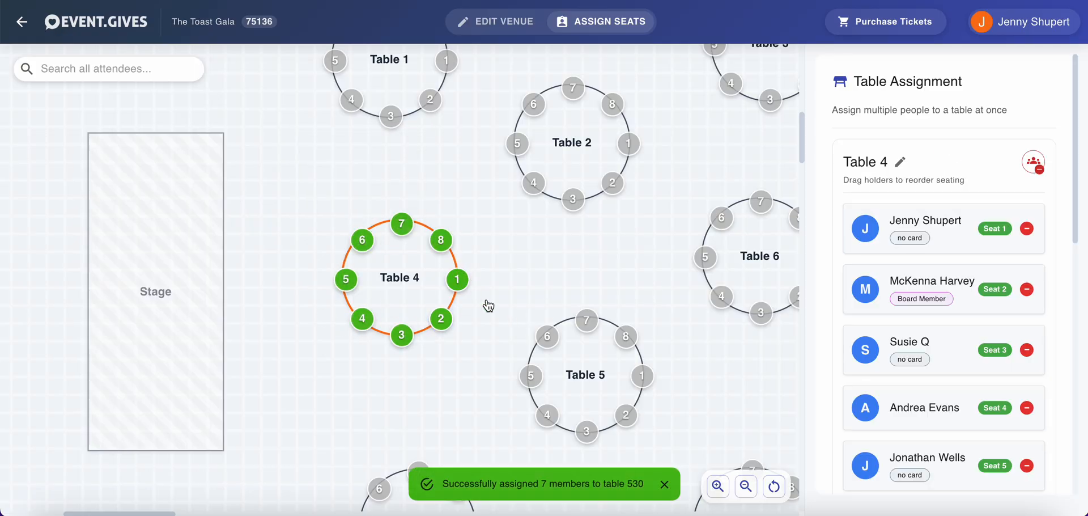
{"action": "mouse_move", "coordinate": [461, 288]}
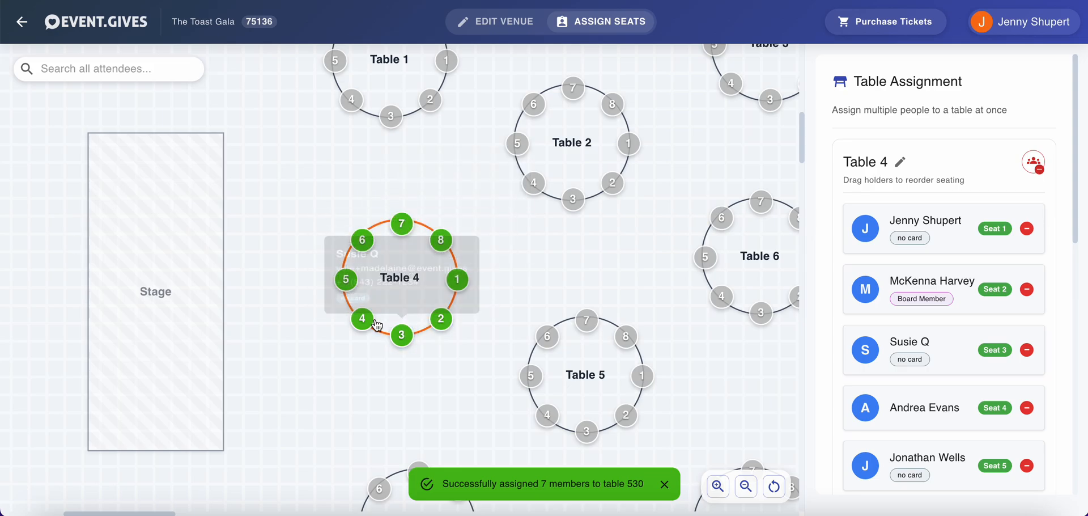
{"action": "mouse_move", "coordinate": [367, 324]}
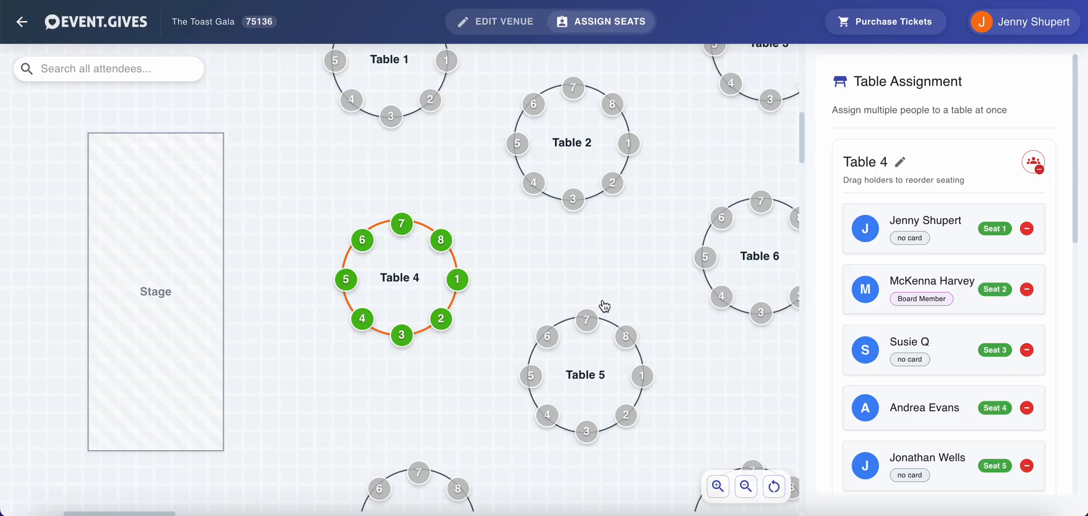
- Try to assign all members of the nine-member group to Table 5 at once
{"action": "left_click", "coordinate": [593, 377]}
{"action": "scroll", "coordinate": [934, 342], "scroll_direction": "down", "scroll_amount": 2}
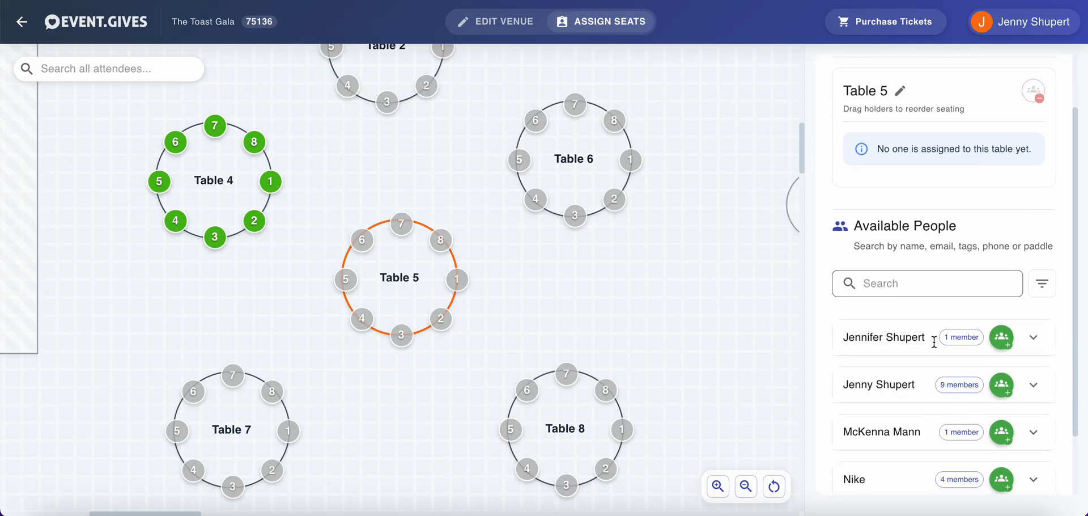
{"action": "scroll", "coordinate": [934, 342], "scroll_direction": "down", "scroll_amount": 2}
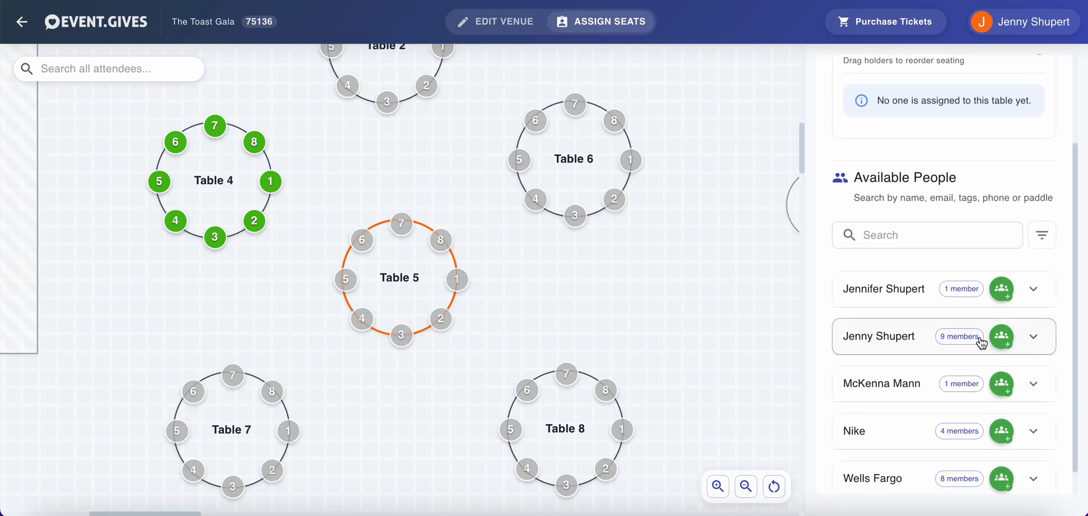
{"action": "left_click", "coordinate": [1008, 342]}
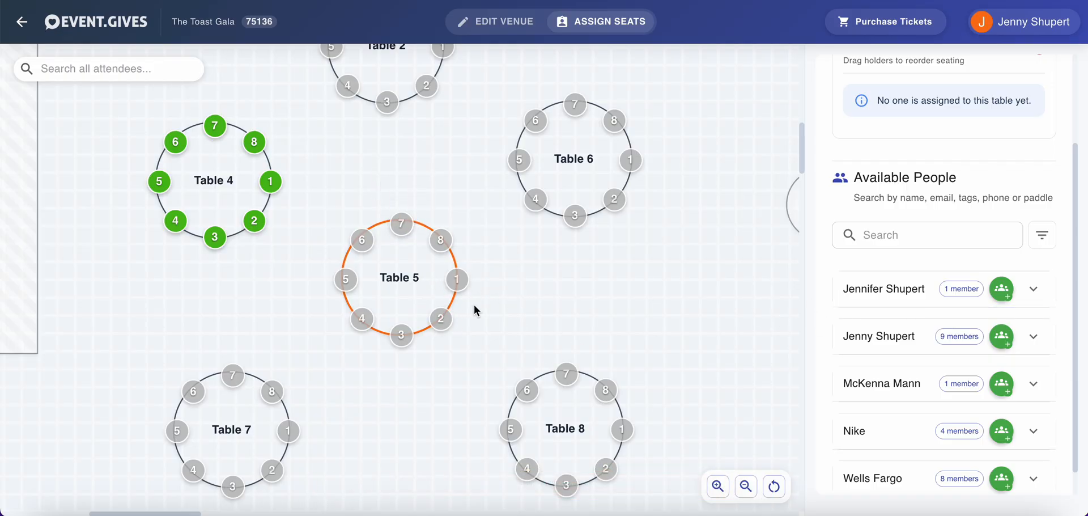
- Expand the nine-member group and assign one of its unassigned holders to seat 8 of Table 8
{"action": "left_click", "coordinate": [1035, 340]}
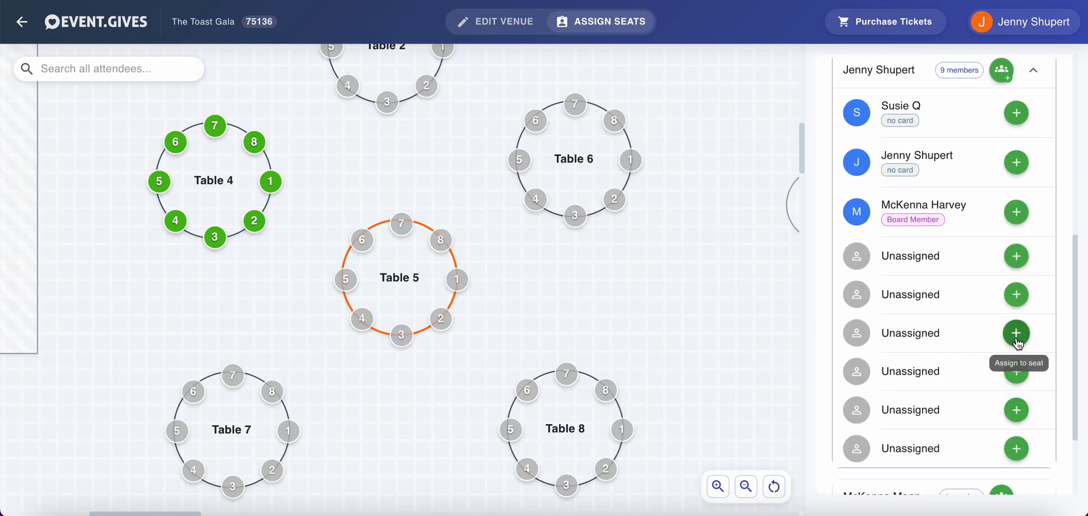
{"action": "mouse_move", "coordinate": [934, 330]}
{"action": "left_mouse_down"}
{"action": "mouse_move", "coordinate": [673, 398]}
{"action": "mouse_move", "coordinate": [606, 390]}
{"action": "left_mouse_up"}
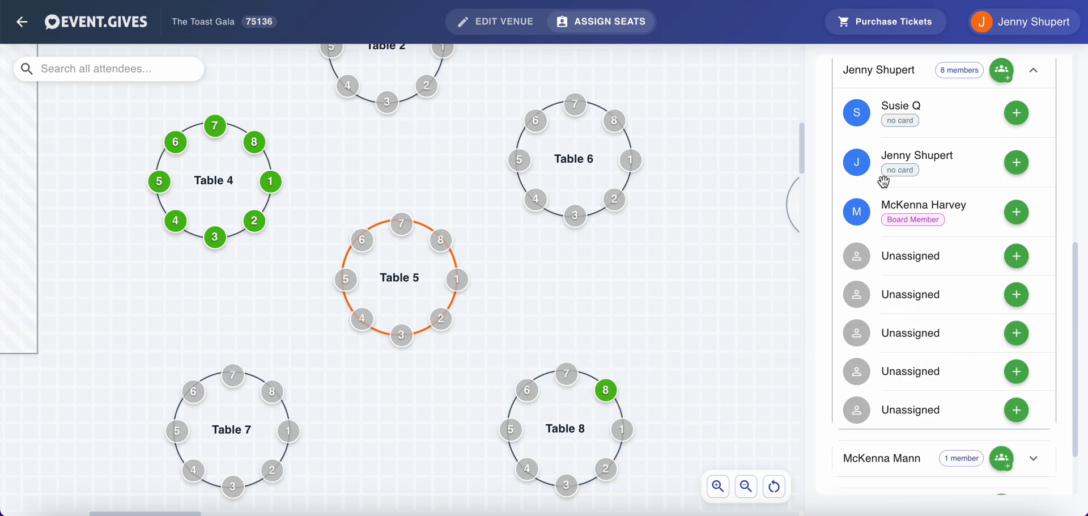
- Assign the group's first listed member to seat 1 of Table 5, plus all of its remaining members to the same table
{"action": "left_click", "coordinate": [424, 287]}
{"action": "left_click", "coordinate": [1002, 130]}
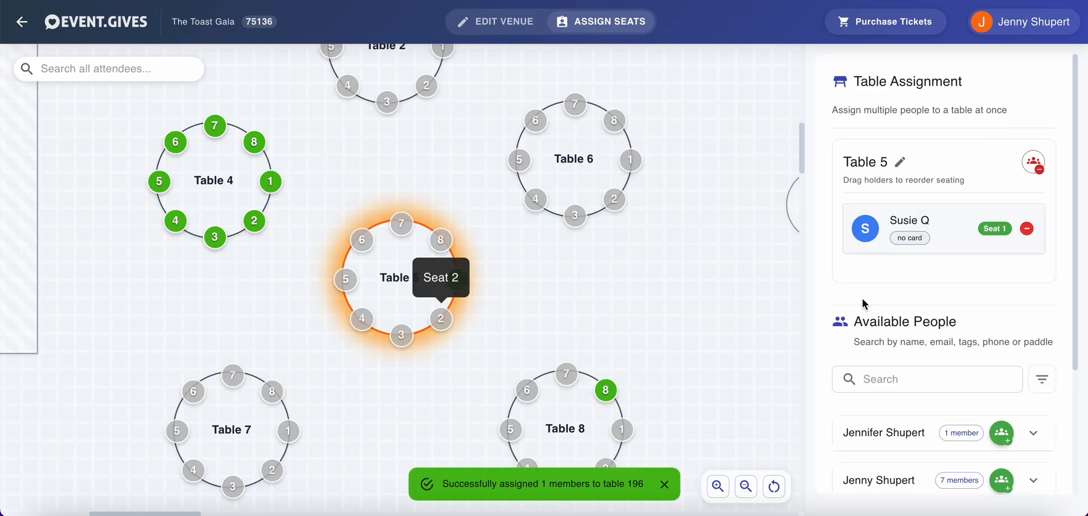
{"action": "scroll", "coordinate": [1001, 436], "scroll_direction": "down", "scroll_amount": 2}
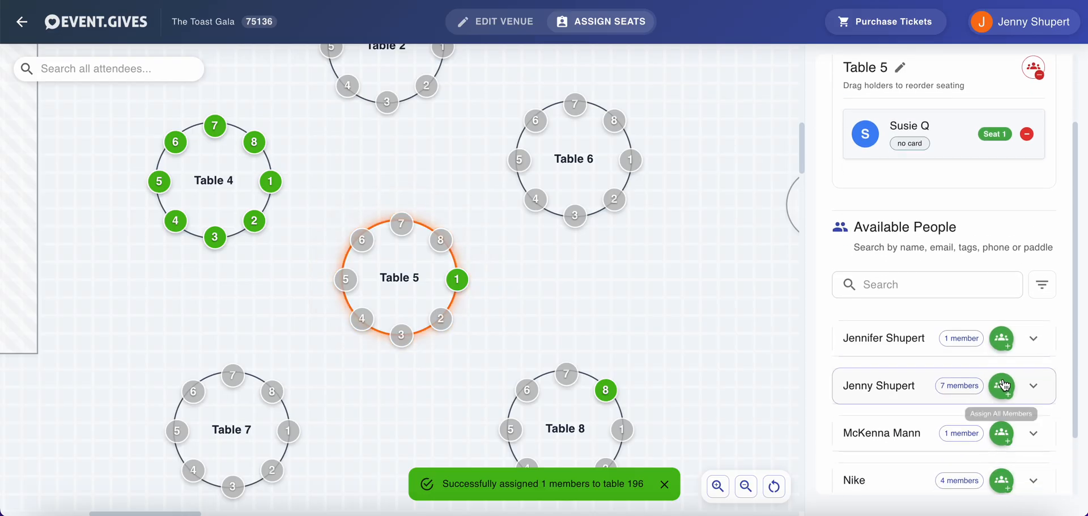
{"action": "left_click", "coordinate": [1003, 385]}
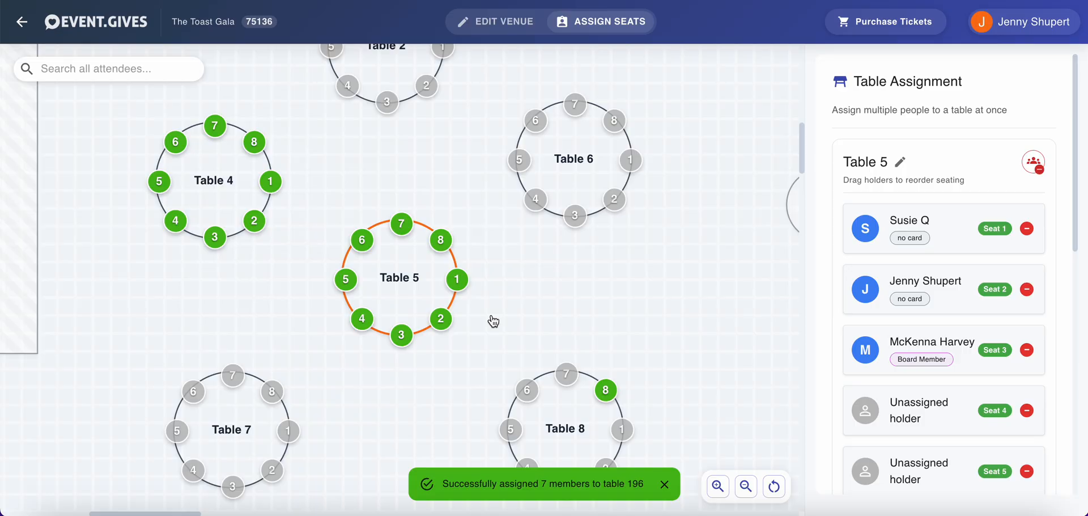
- Select Table 2, search the available people for "Wells" and assign all Wells Fargo members to that table
{"action": "scroll", "coordinate": [494, 321], "scroll_direction": "up", "scroll_amount": 5}
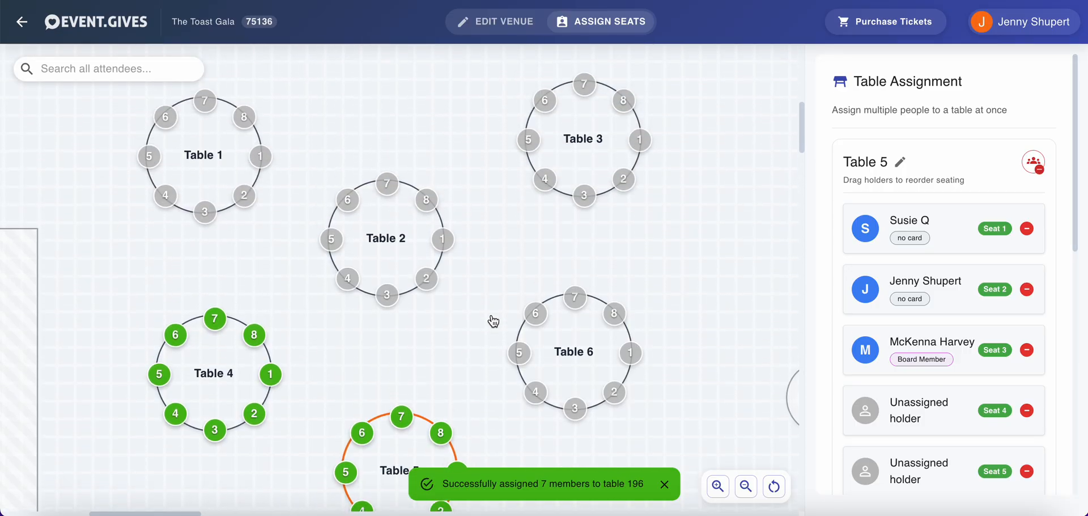
{"action": "left_click", "coordinate": [391, 259]}
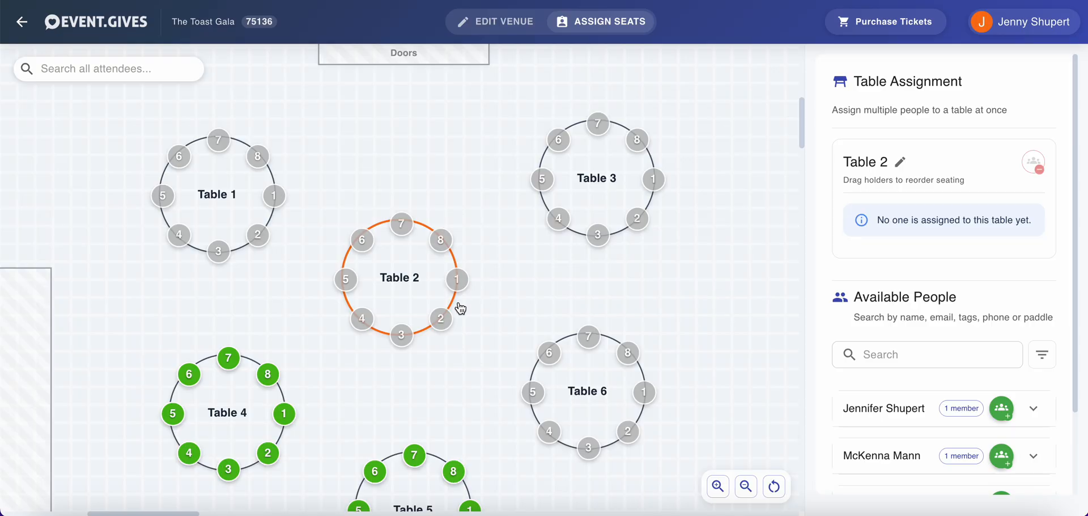
{"action": "left_click", "coordinate": [873, 356]}
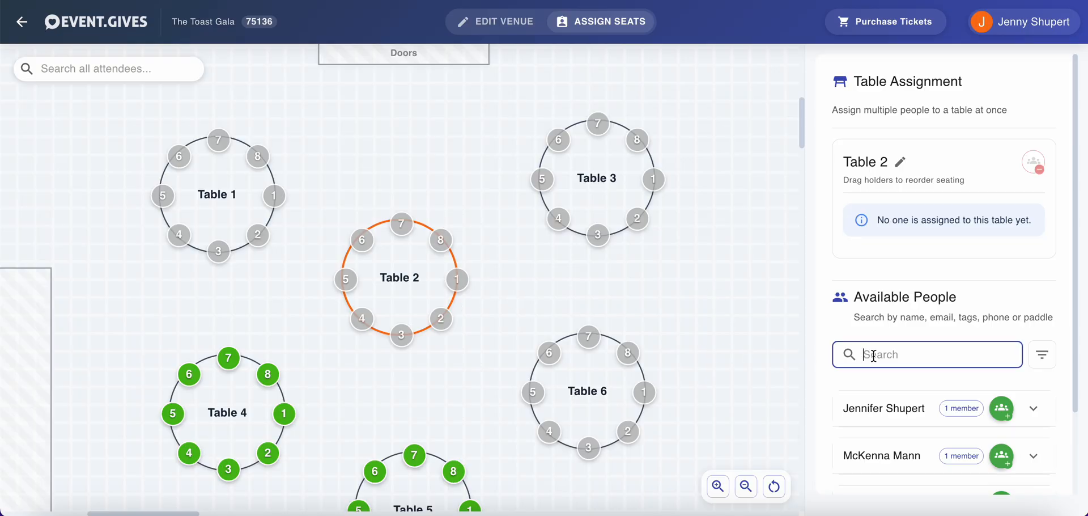
{"action": "scroll", "coordinate": [923, 479], "scroll_direction": "down", "scroll_amount": 2}
{"action": "scroll", "coordinate": [923, 479], "scroll_direction": "up", "scroll_amount": 2}
{"action": "type", "text": "Wells"}
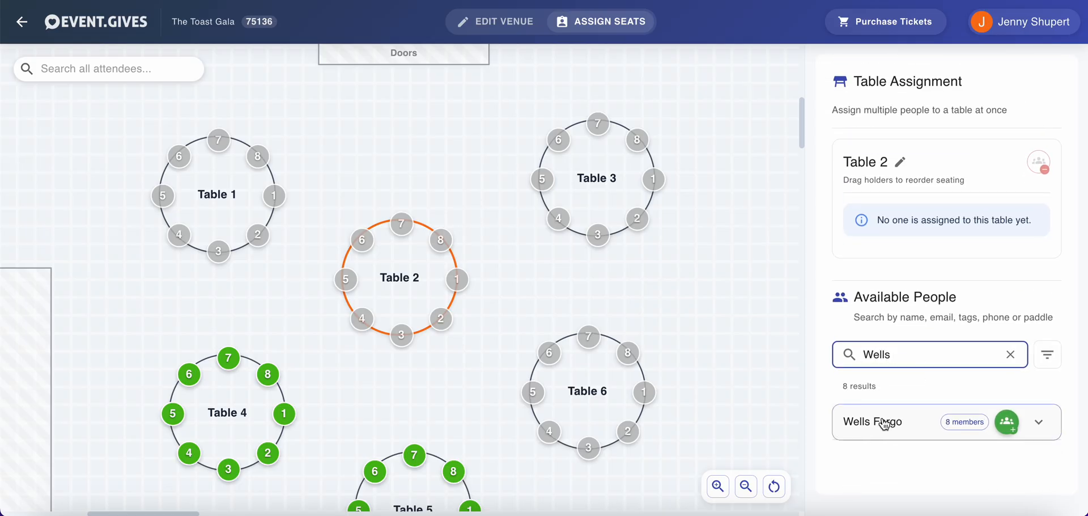
{"action": "left_click", "coordinate": [1010, 424]}
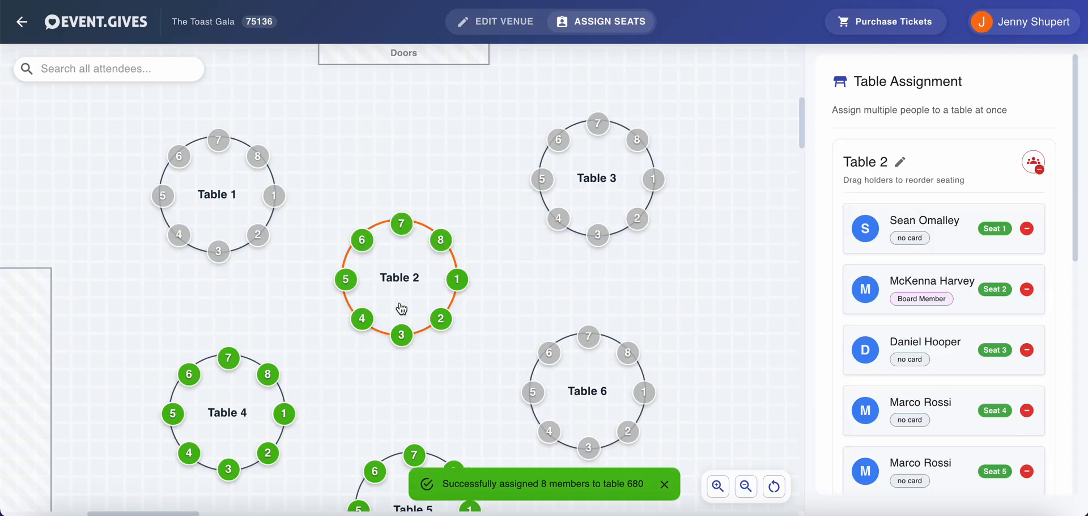
- Rename Table 2 as "Table 2-Wells Fargo"
{"action": "left_click", "coordinate": [902, 164]}
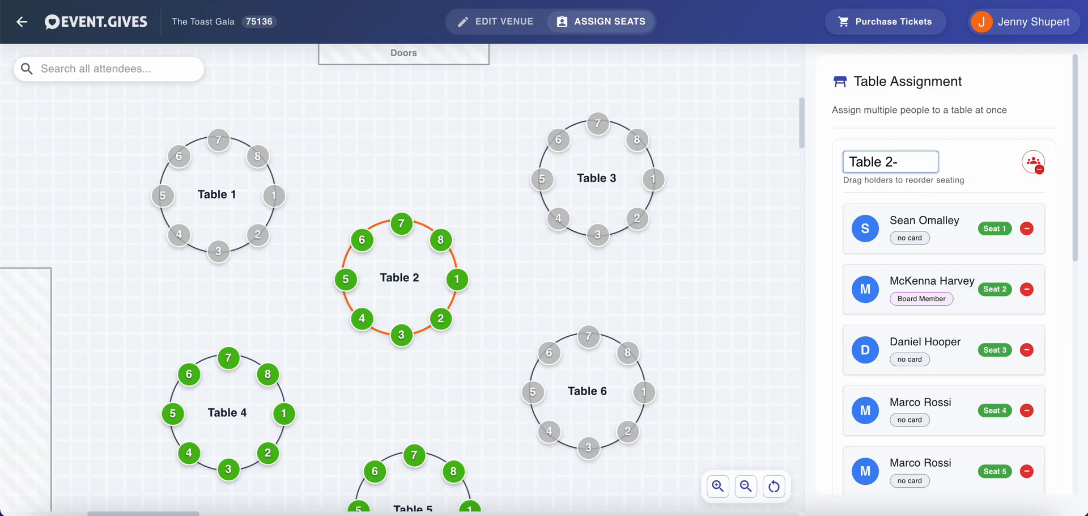
{"action": "type", "text": "-Wells Fargo"}
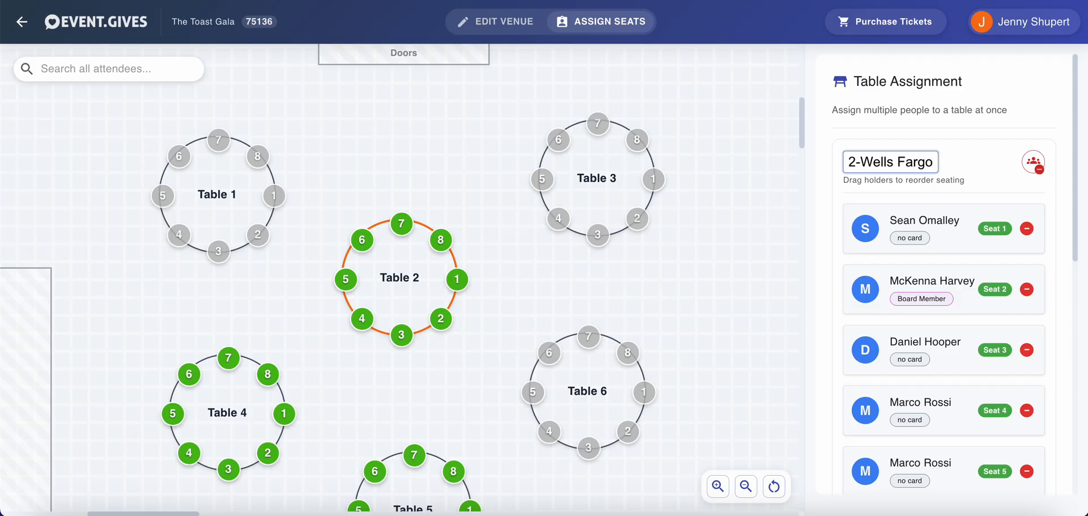
{"action": "key", "text": "Return"}
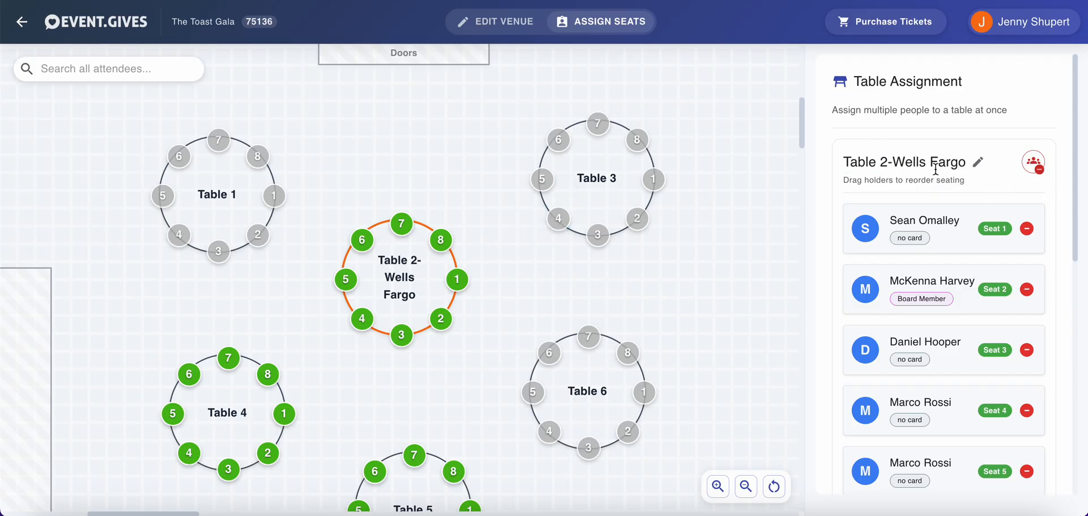
- Shorten the table's name to "Wells Fargo" by removing the table number prefix
{"action": "left_click", "coordinate": [978, 163]}
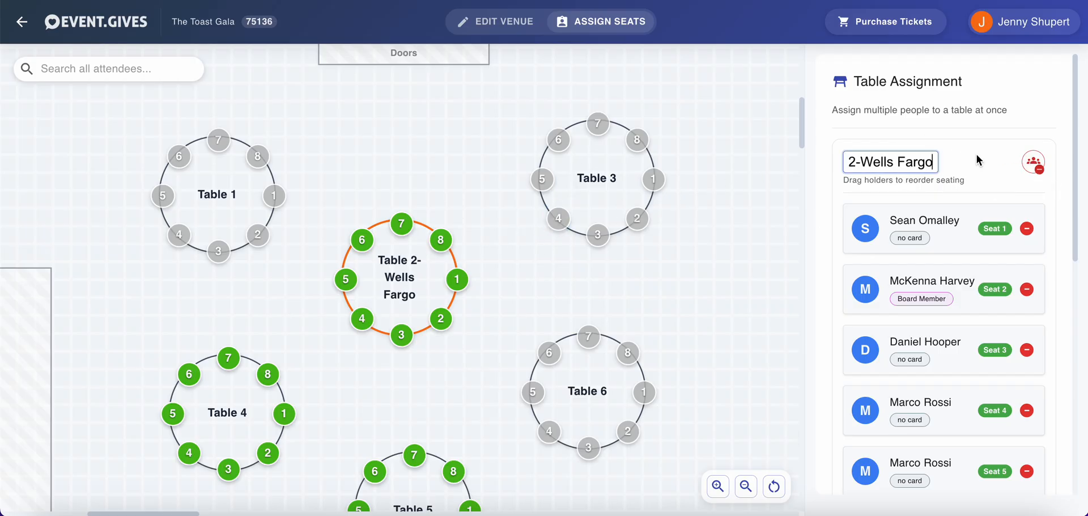
{"action": "left_click_drag", "start_coordinate": [861, 162], "coordinate": [723, 154]}
{"action": "key", "text": "BackSpace"}
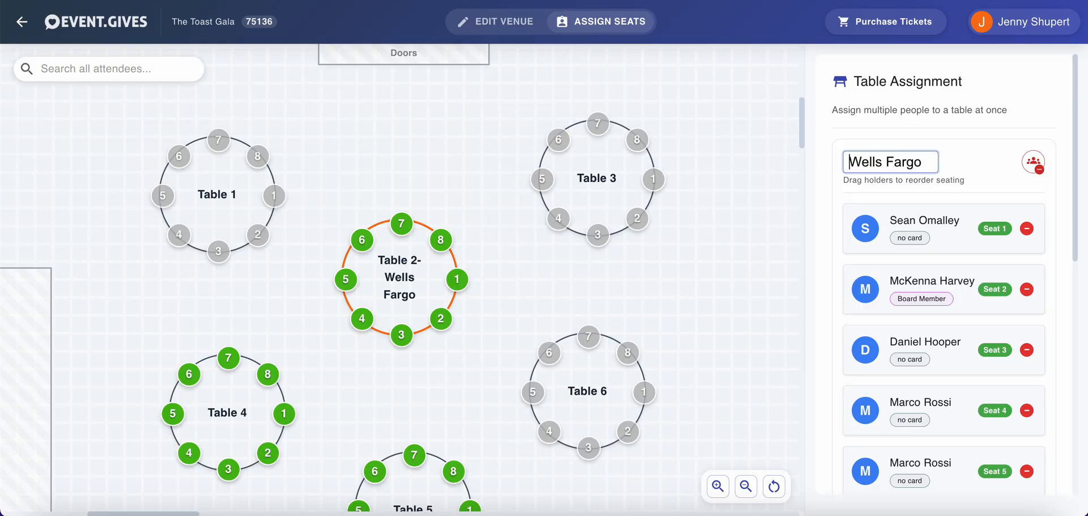
{"action": "left_click", "coordinate": [1055, 222]}
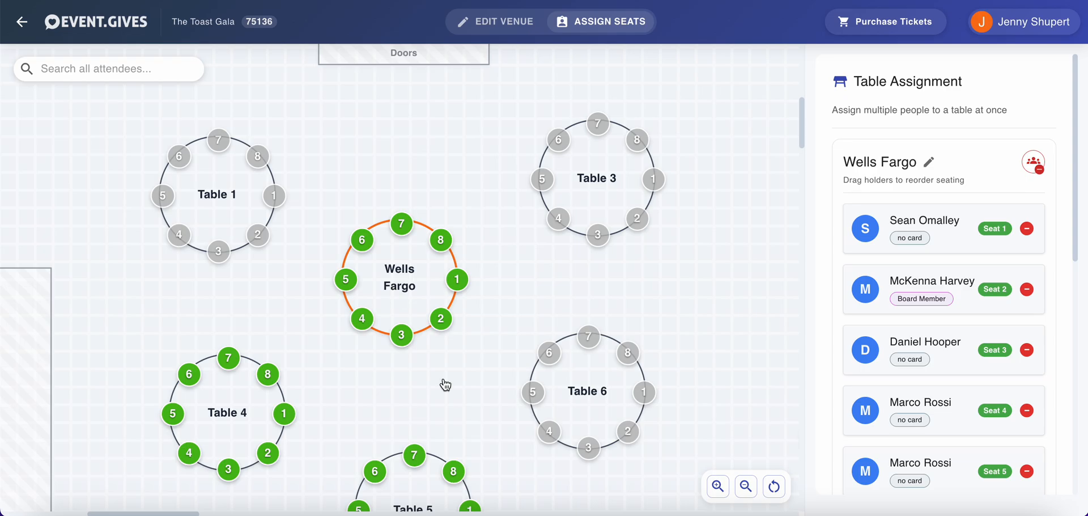
- Unassign everyone from Table 5 and confirm the removal
{"action": "scroll", "coordinate": [446, 385], "scroll_direction": "down", "scroll_amount": 2}
{"action": "scroll", "coordinate": [445, 385], "scroll_direction": "down", "scroll_amount": 1}
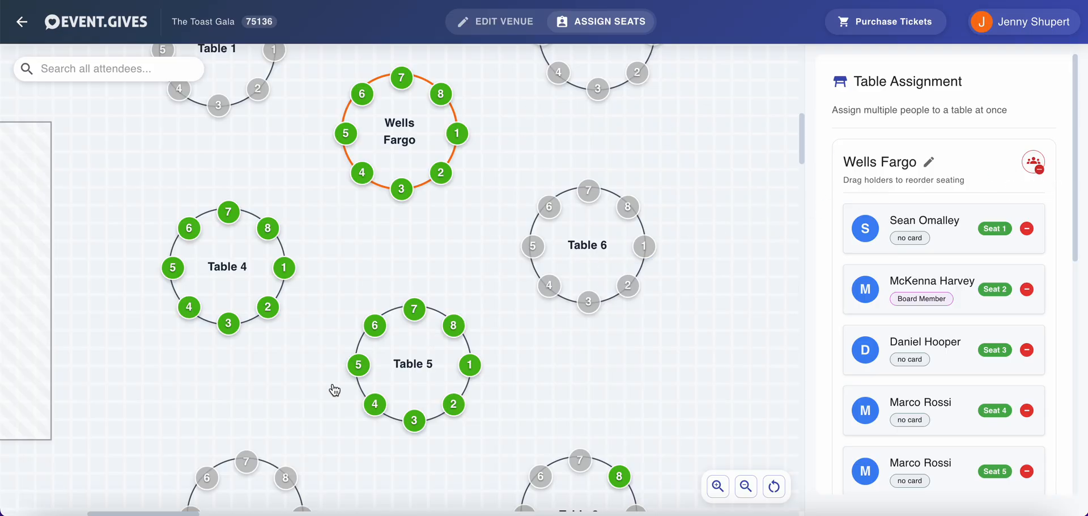
{"action": "left_click", "coordinate": [443, 368]}
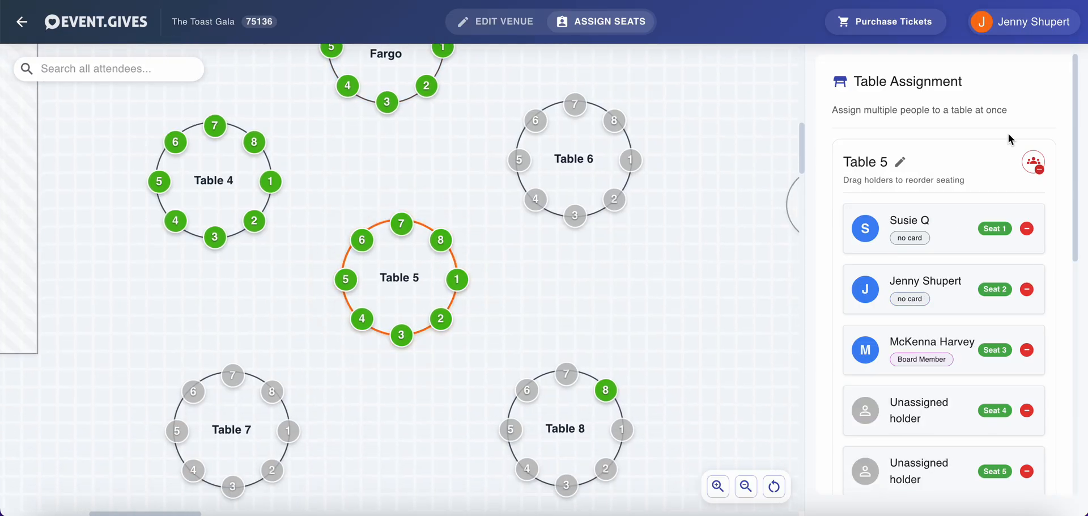
{"action": "left_click", "coordinate": [1037, 165]}
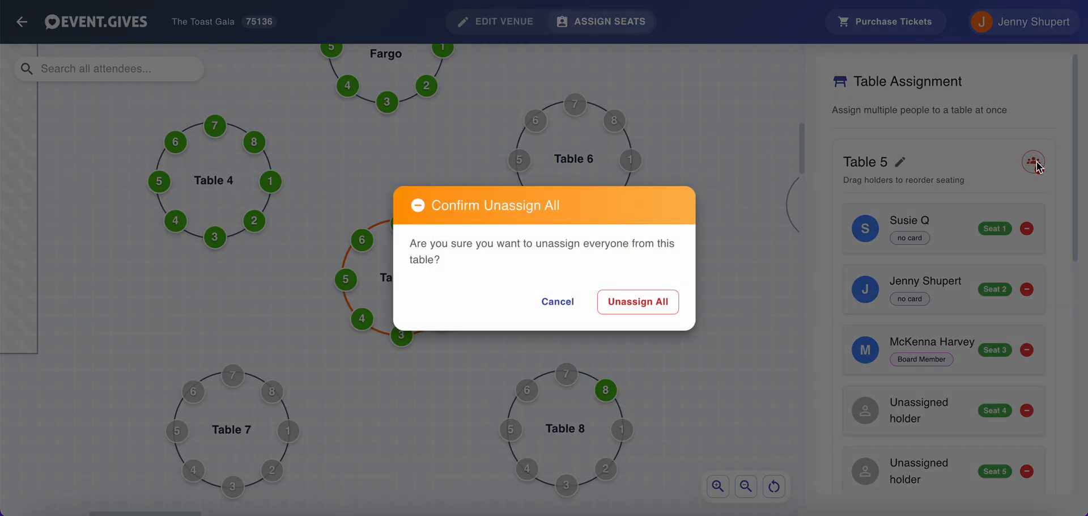
{"action": "left_click", "coordinate": [658, 316]}
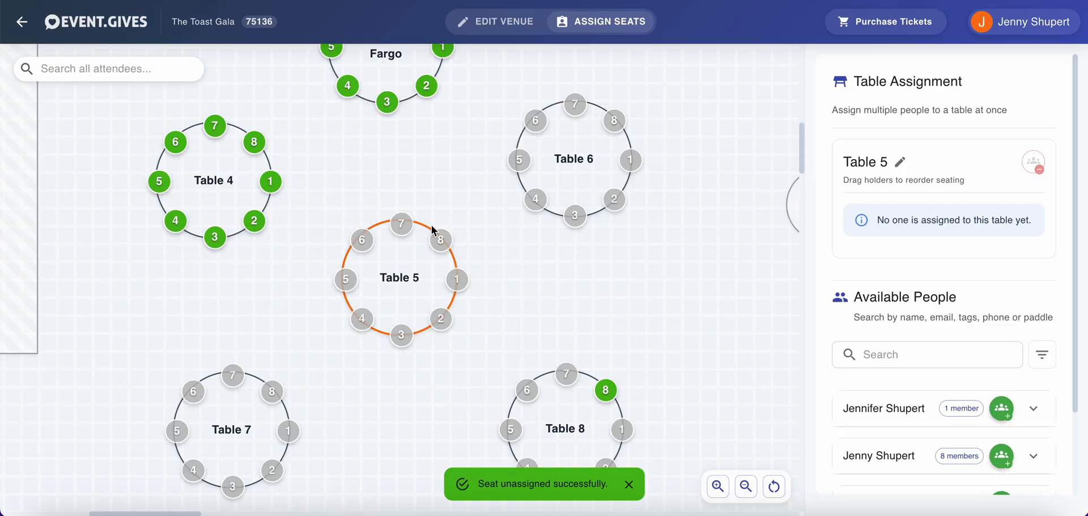
- Deselect Table 5, fit all tables in view and check the attendee details for seat 1 of the Wells Fargo table
{"action": "left_click", "coordinate": [620, 294]}
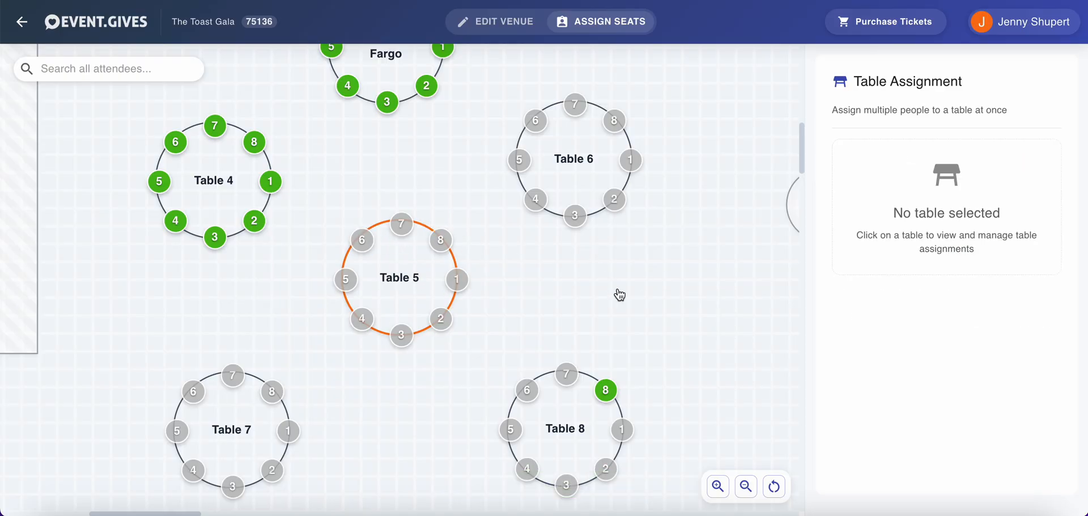
{"action": "scroll", "coordinate": [422, 280], "scroll_direction": "up", "scroll_amount": 3}
{"action": "scroll", "coordinate": [422, 279], "scroll_direction": "up", "scroll_amount": 2}
{"action": "left_click", "coordinate": [775, 487]}
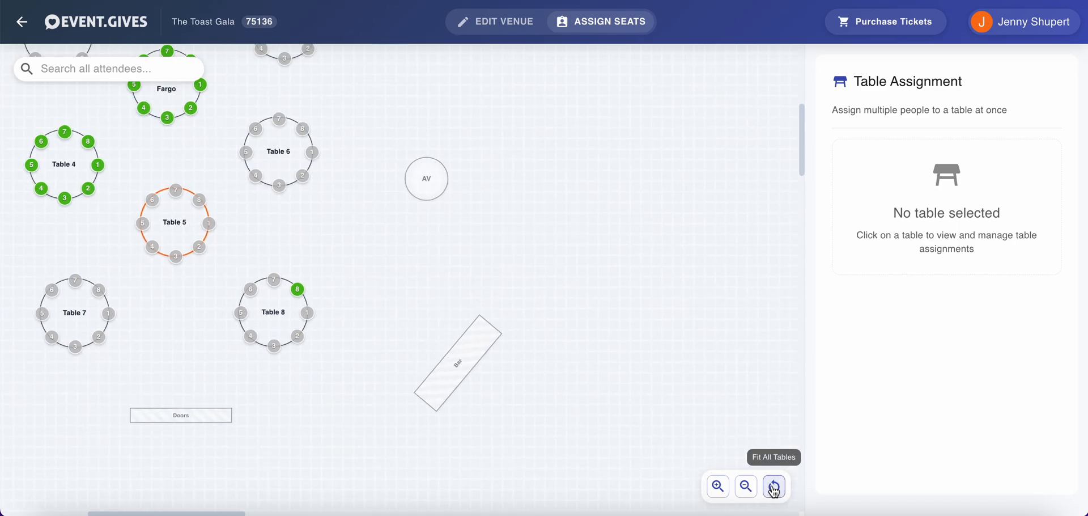
{"action": "mouse_move", "coordinate": [413, 190]}
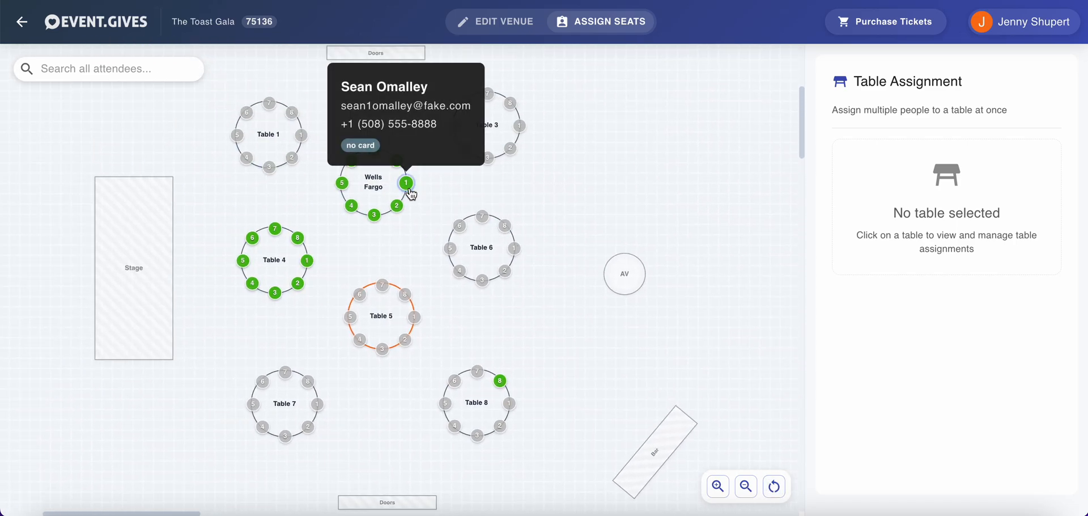
- Search all attendees by a first name and locate the first two seated matches on the floor plan
{"action": "mouse_move", "coordinate": [341, 185]}
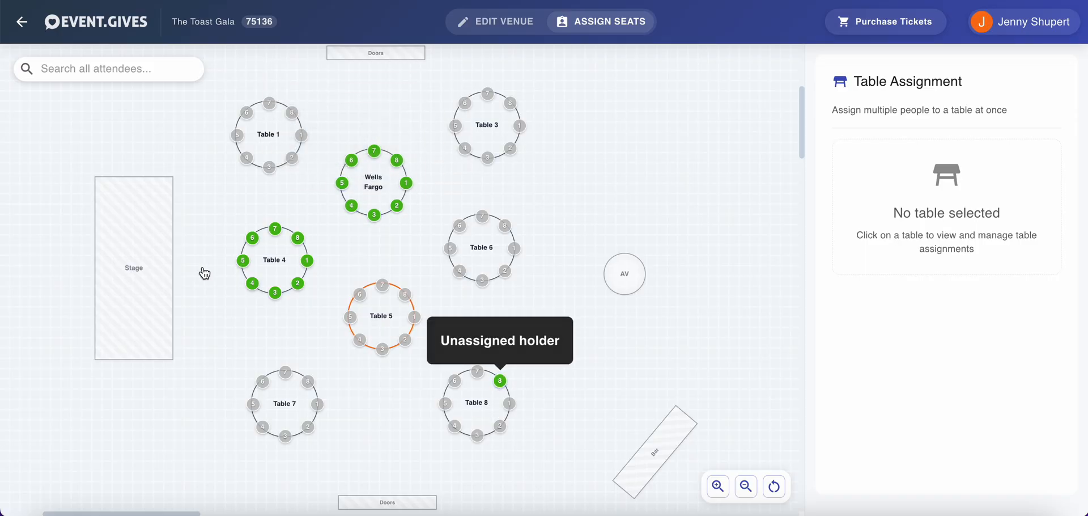
{"action": "left_click", "coordinate": [158, 69]}
{"action": "type", "text": "Jenny"}
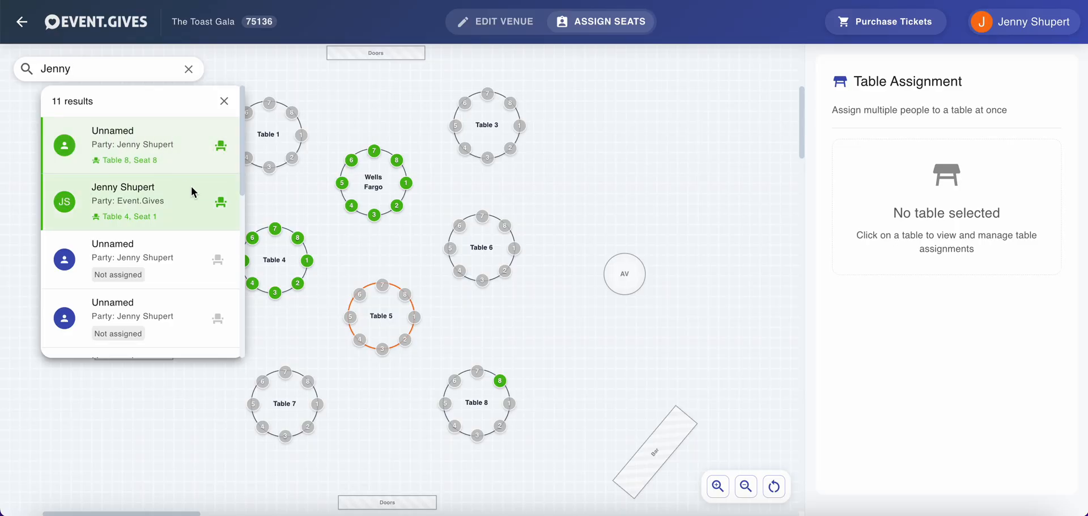
{"action": "left_click", "coordinate": [223, 151]}
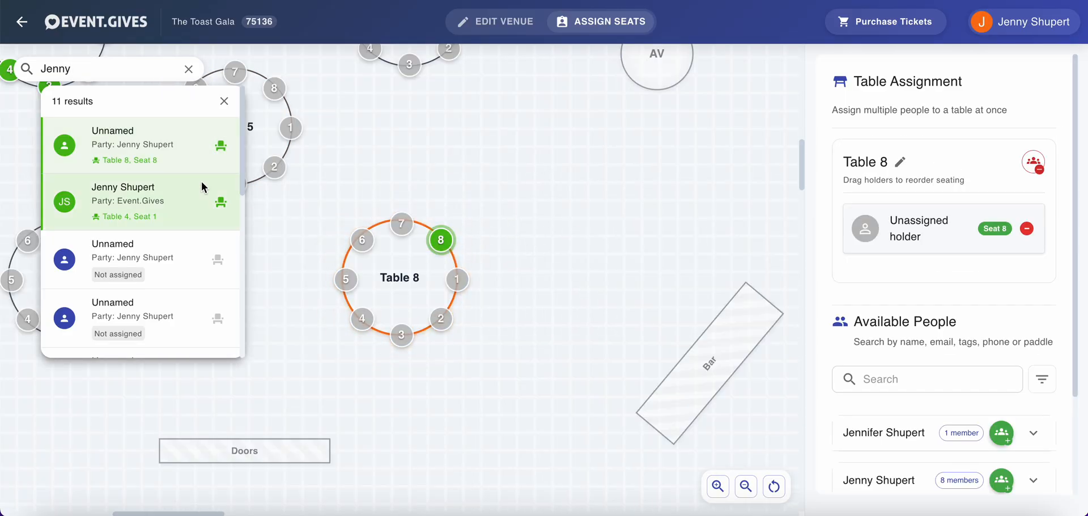
{"action": "left_click", "coordinate": [221, 203]}
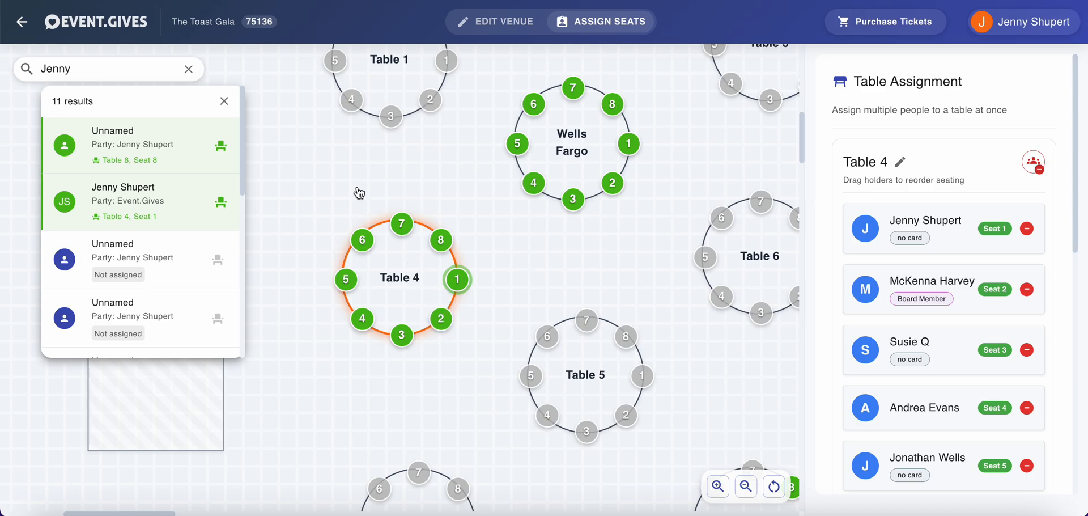
{"action": "left_click", "coordinate": [224, 102]}
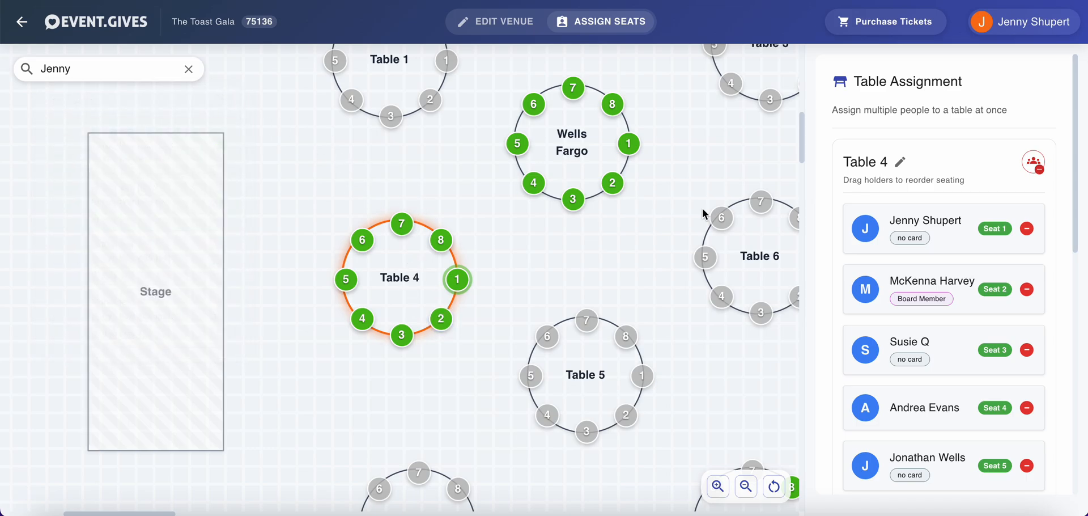
- With Table 5 selected, filter the available people by the Board Member tag and seat the matching attendee at Table 6, seat 1
{"action": "scroll", "coordinate": [907, 232], "scroll_direction": "down", "scroll_amount": 5}
{"action": "left_click", "coordinate": [775, 360]}
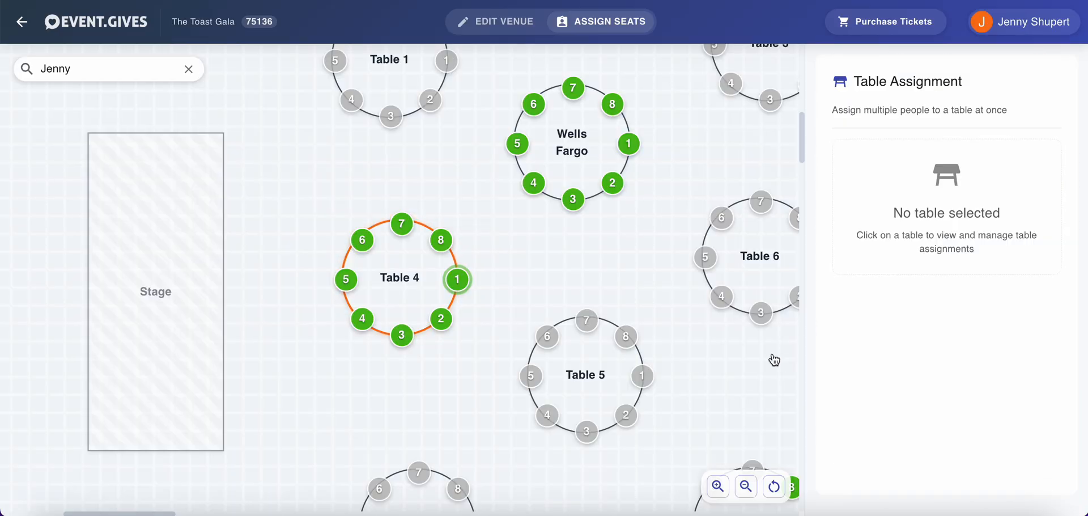
{"action": "left_click", "coordinate": [596, 377]}
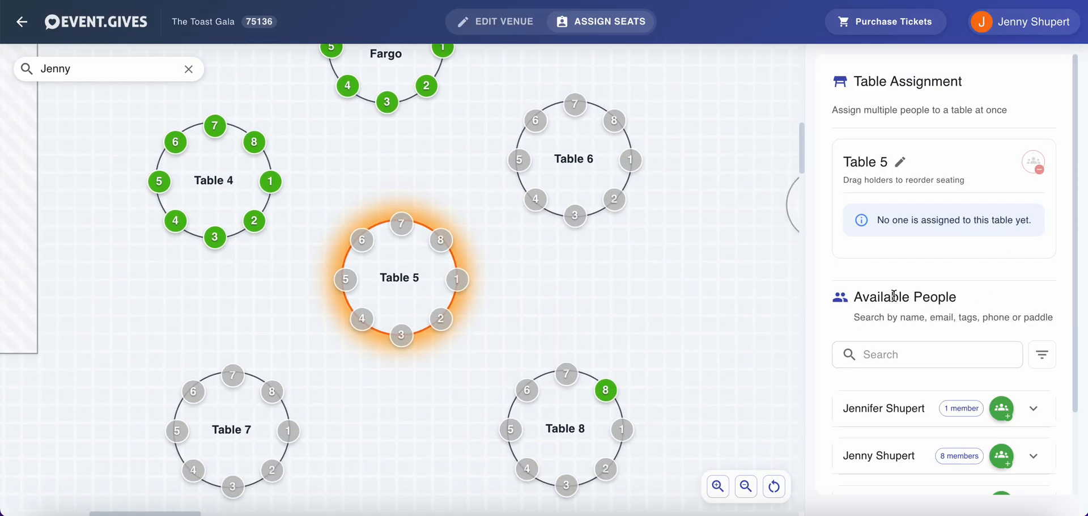
{"action": "left_click", "coordinate": [1043, 357]}
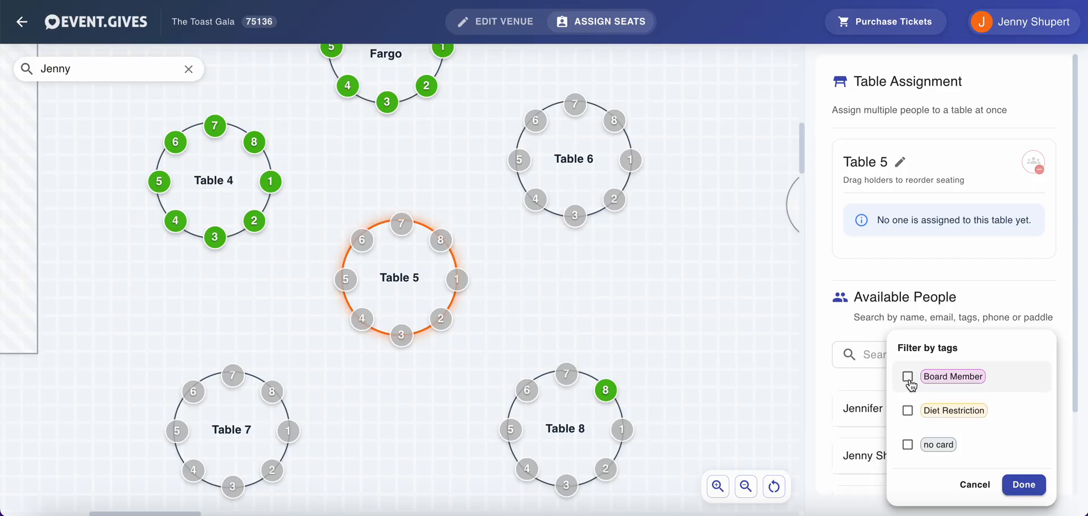
{"action": "left_click", "coordinate": [908, 377]}
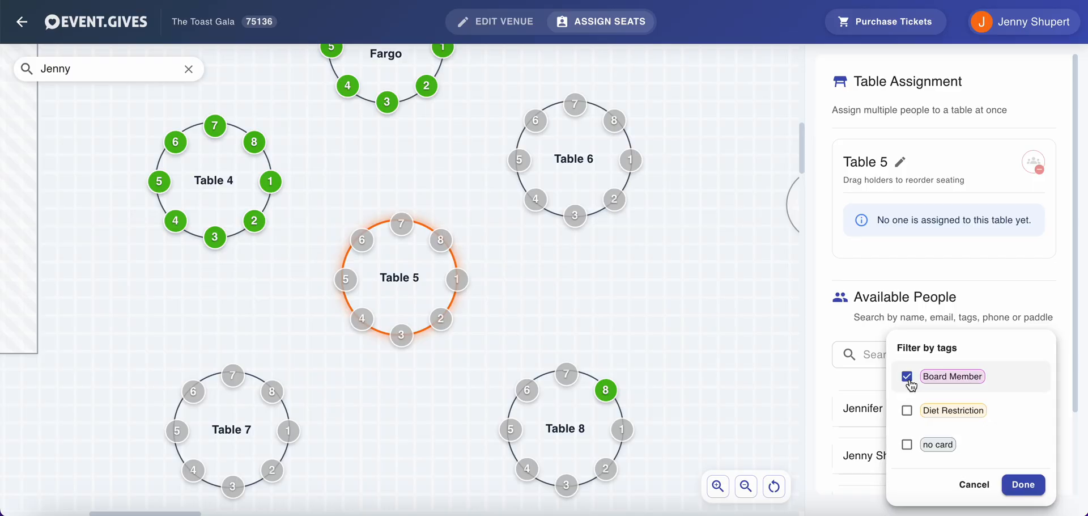
{"action": "left_click", "coordinate": [1024, 486]}
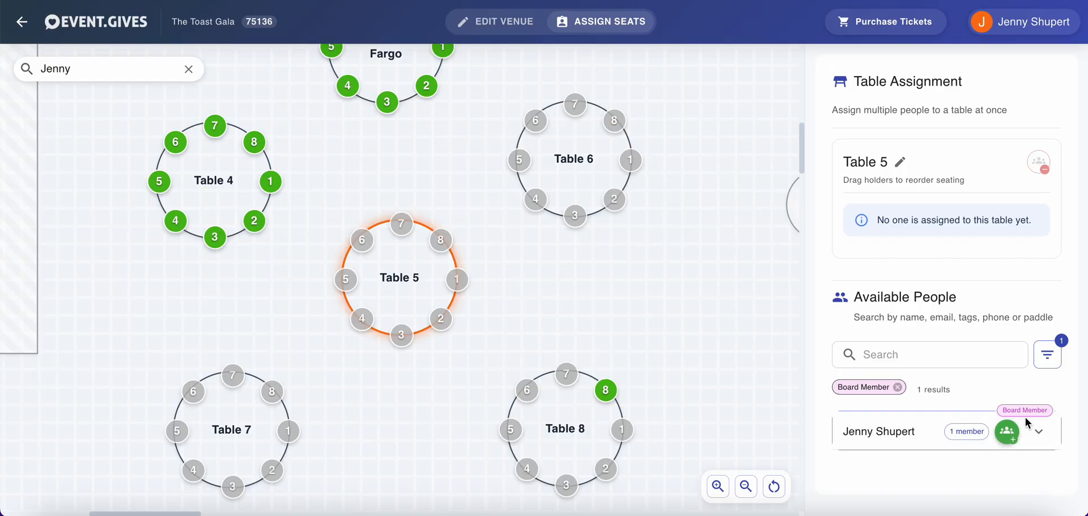
{"action": "left_click", "coordinate": [1038, 435]}
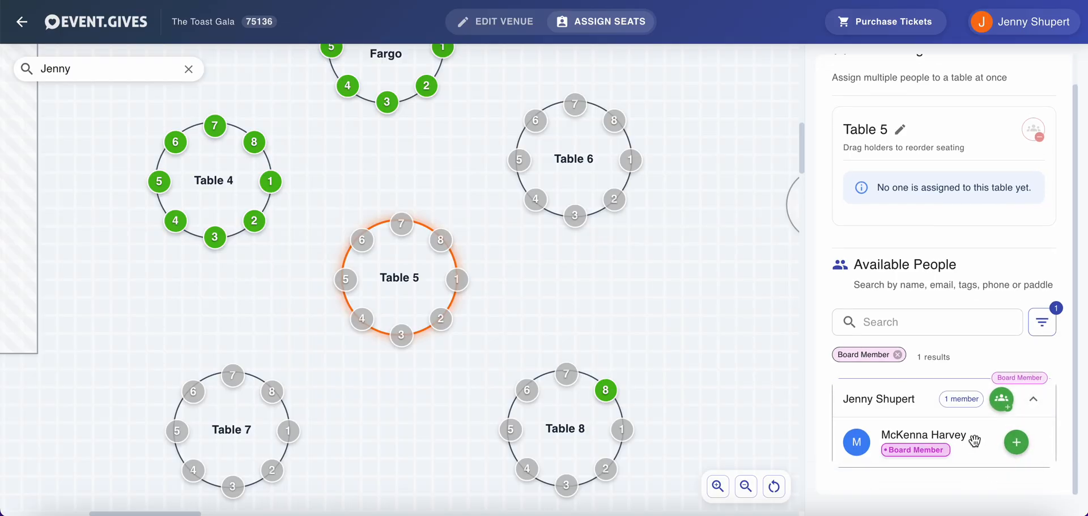
{"action": "left_click_drag", "start_coordinate": [975, 441], "coordinate": [631, 162]}
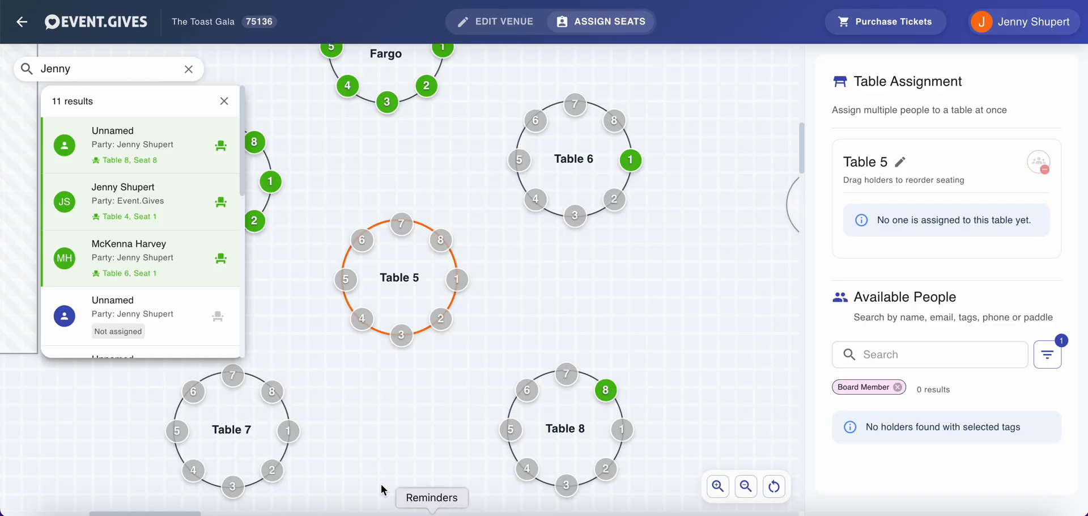
- Replace the Board Member filter with the Diet Restriction tag and assign the matching Nike group to Table 5
{"action": "left_click", "coordinate": [898, 388]}
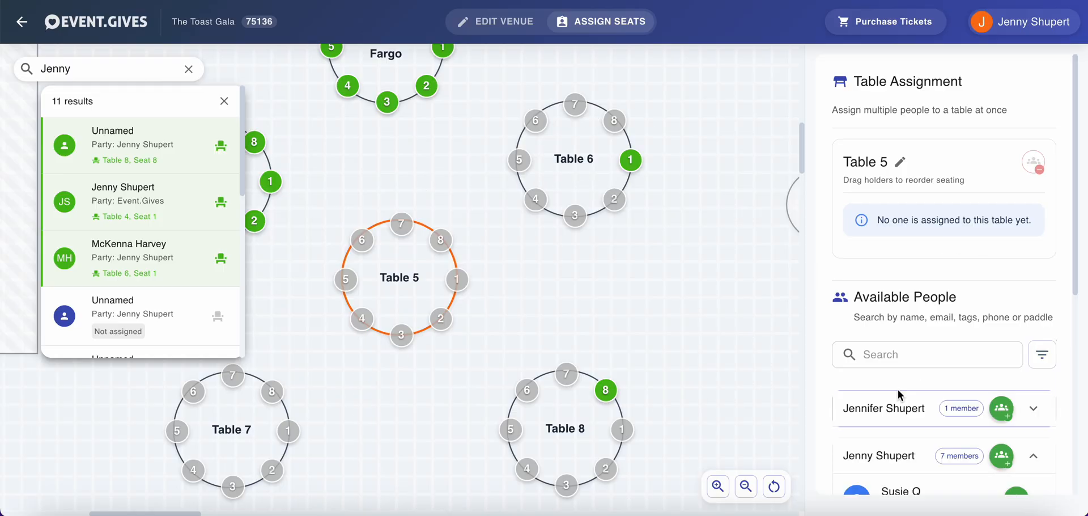
{"action": "left_click", "coordinate": [1046, 358]}
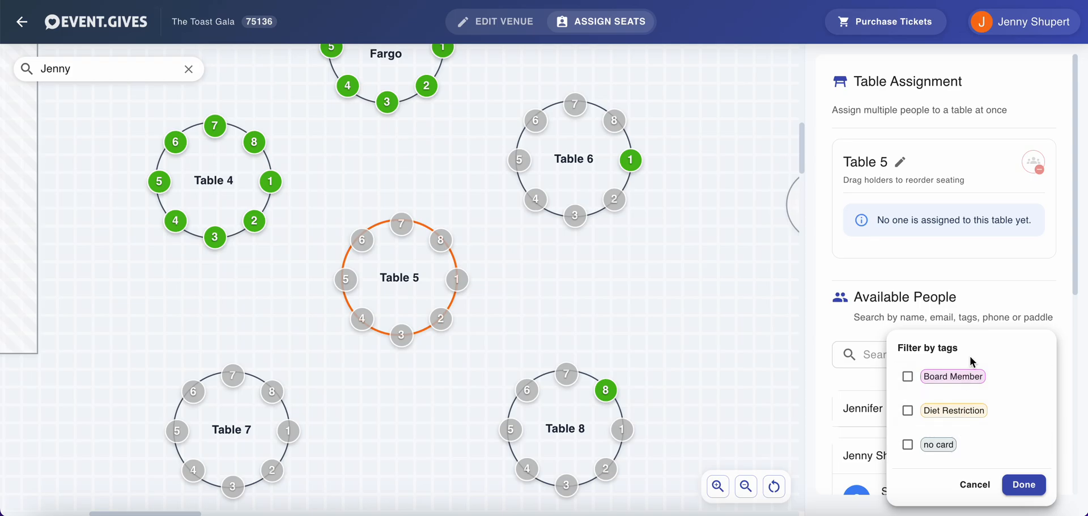
{"action": "left_click", "coordinate": [909, 411]}
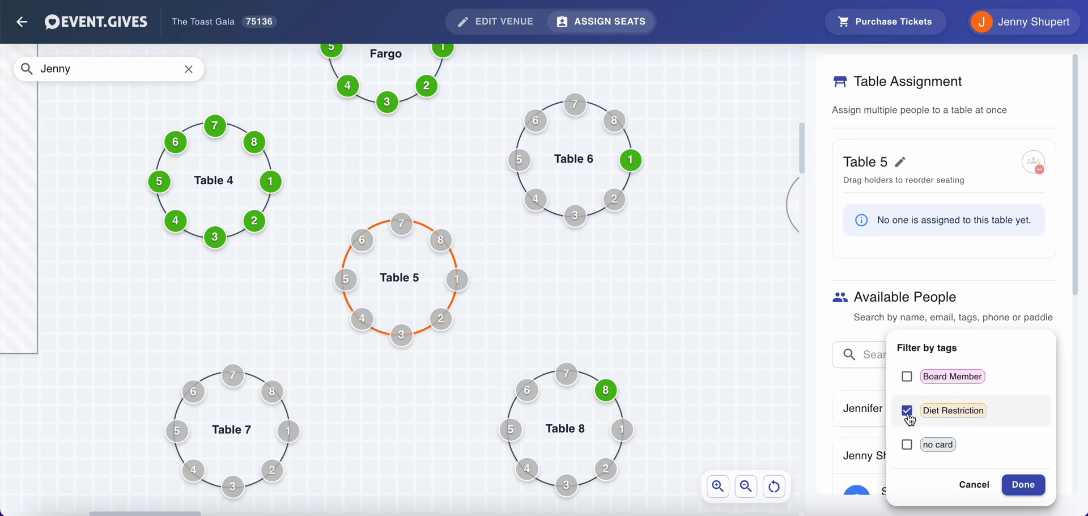
{"action": "left_click", "coordinate": [1024, 484]}
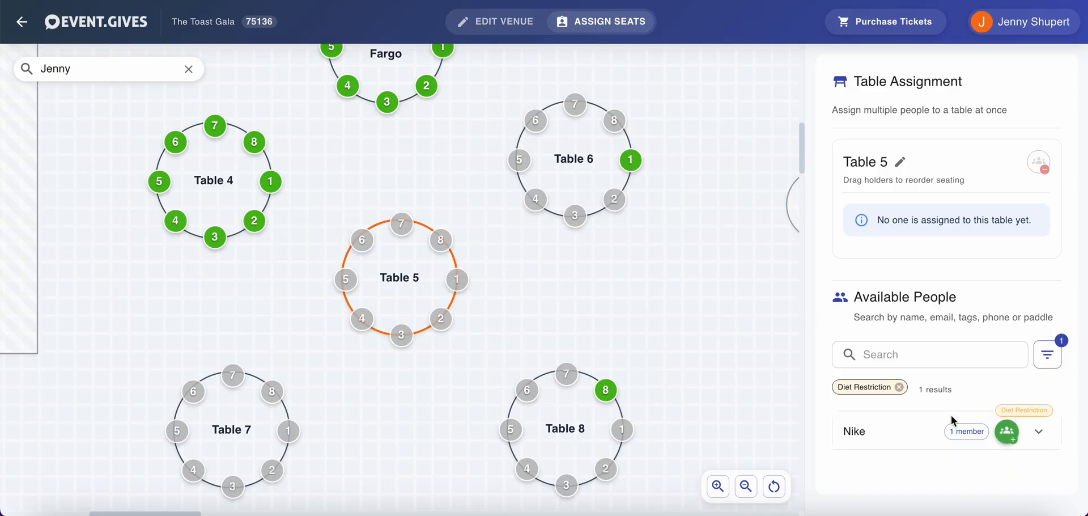
{"action": "left_click", "coordinate": [1007, 434]}
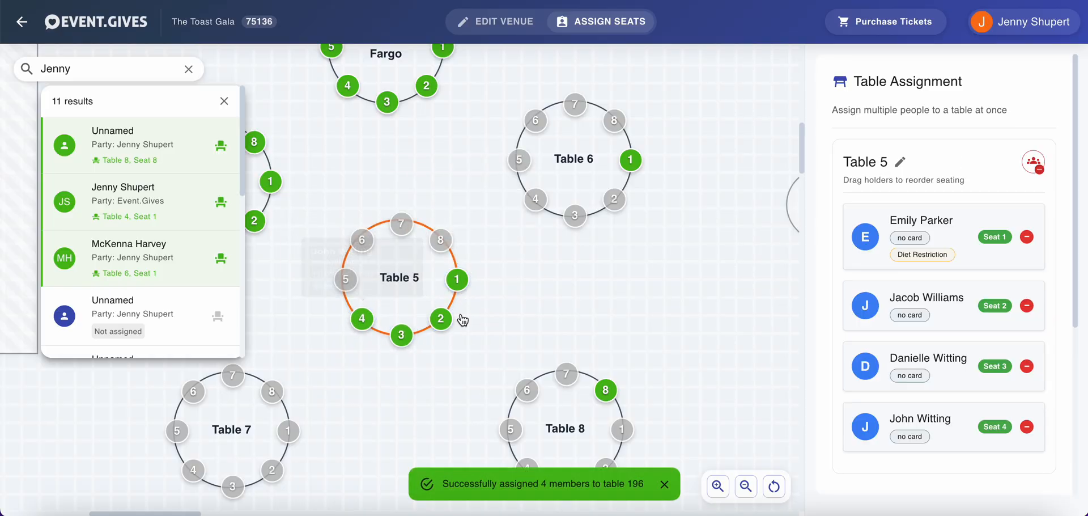
{"action": "mouse_move", "coordinate": [466, 285]}
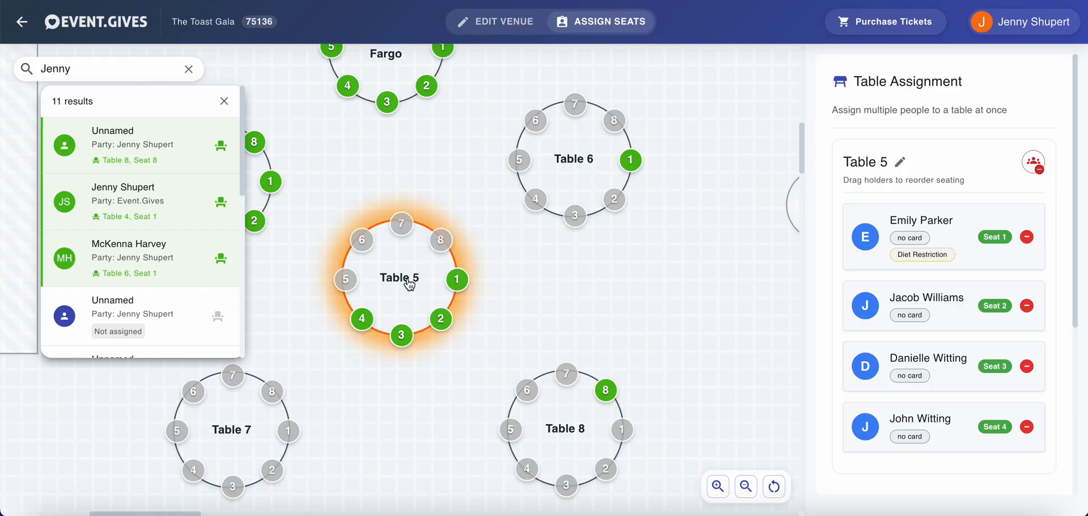
{"action": "left_click", "coordinate": [224, 101]}
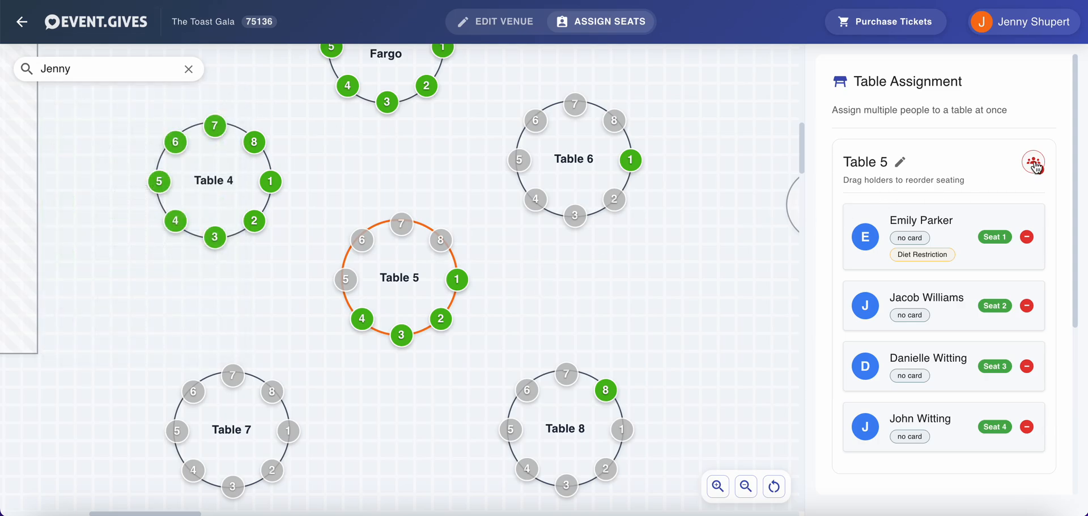
- In venue editing mode, swap the positions of Table 5 and Table 7 and save the layout
{"action": "left_click", "coordinate": [521, 25]}
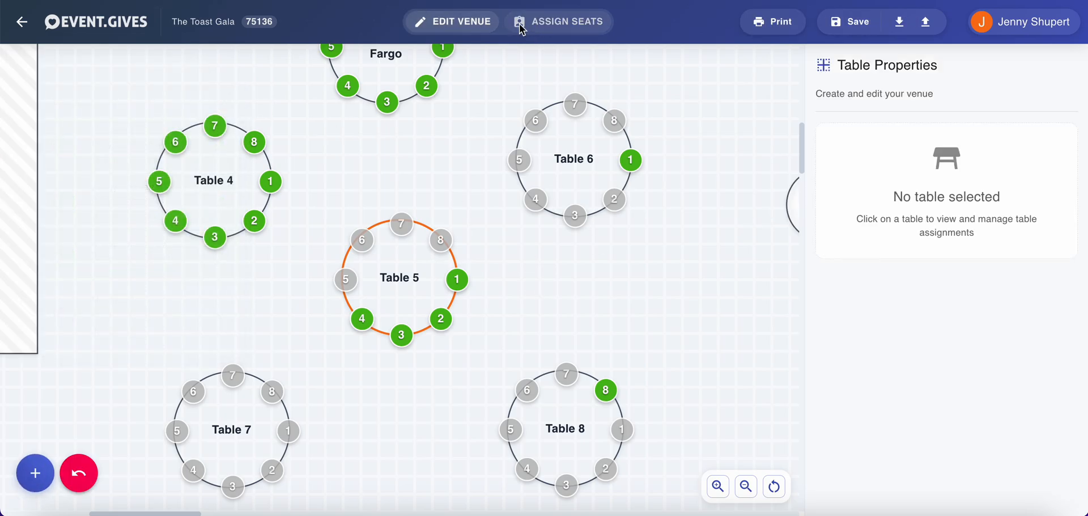
{"action": "left_click", "coordinate": [617, 203]}
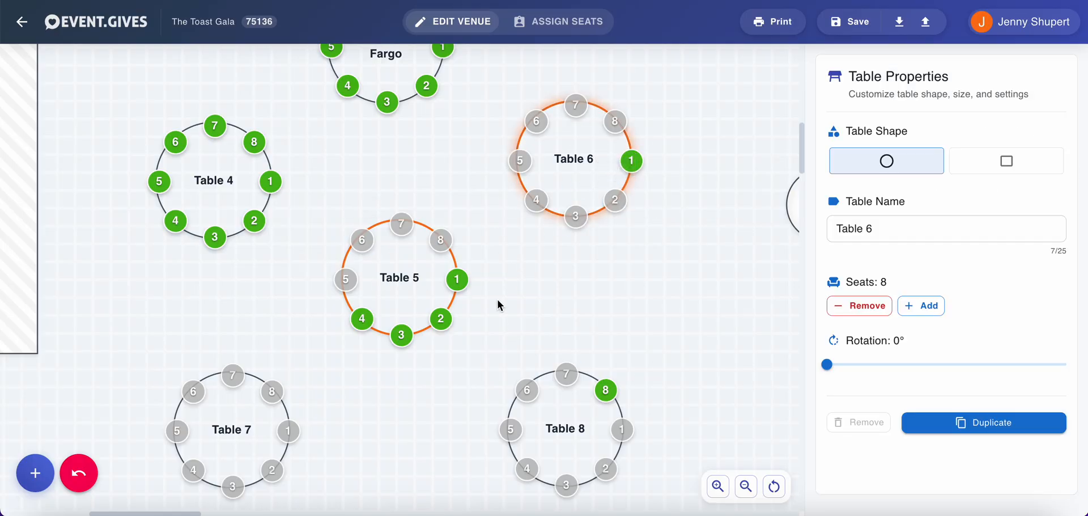
{"action": "scroll", "coordinate": [498, 314], "scroll_direction": "down", "scroll_amount": 2}
{"action": "left_click_drag", "start_coordinate": [241, 353], "coordinate": [108, 211]}
{"action": "left_click_drag", "start_coordinate": [421, 224], "coordinate": [279, 389]}
{"action": "left_click_drag", "start_coordinate": [63, 233], "coordinate": [387, 211]}
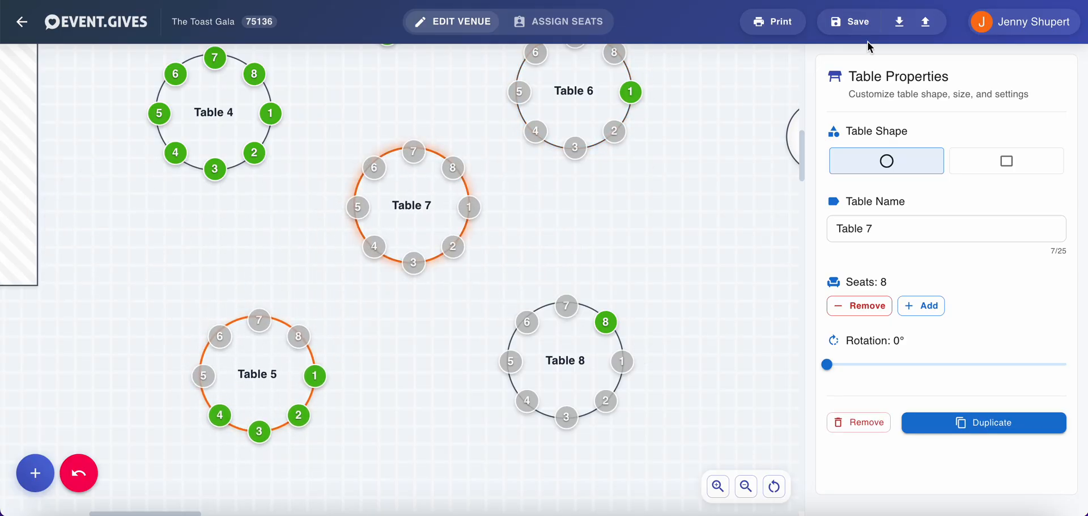
{"action": "left_click", "coordinate": [864, 21]}
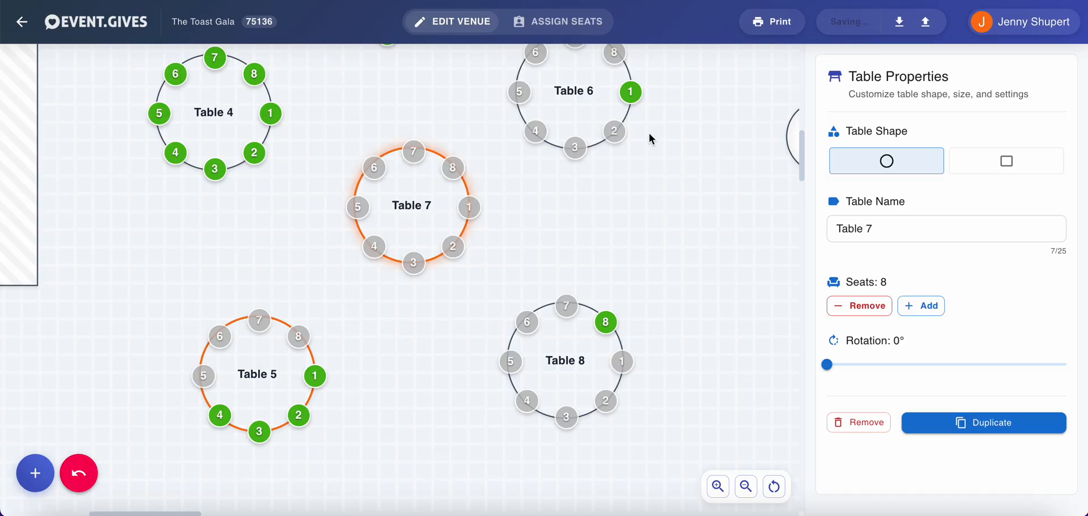